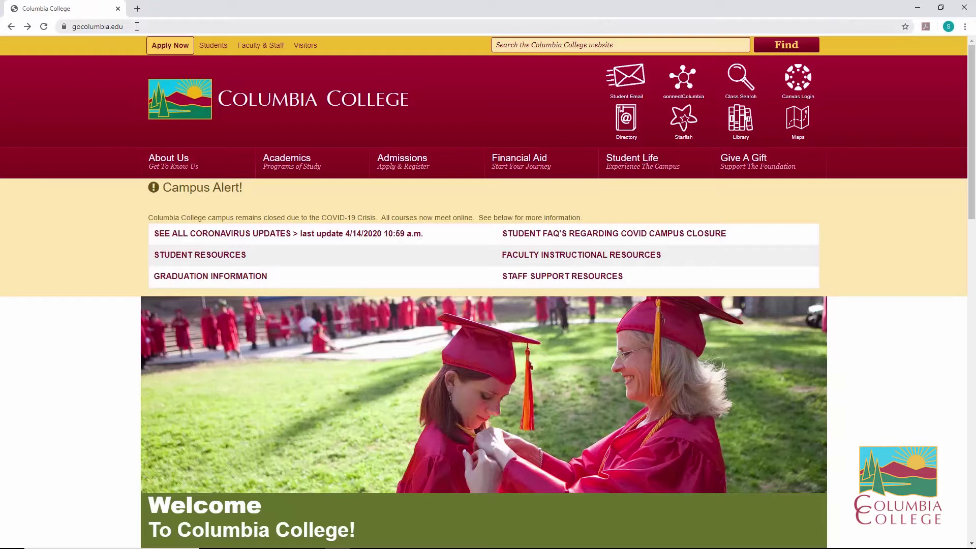
Step: Select the gocolumbia.edu web address in the browser's address bar
click(138, 26)
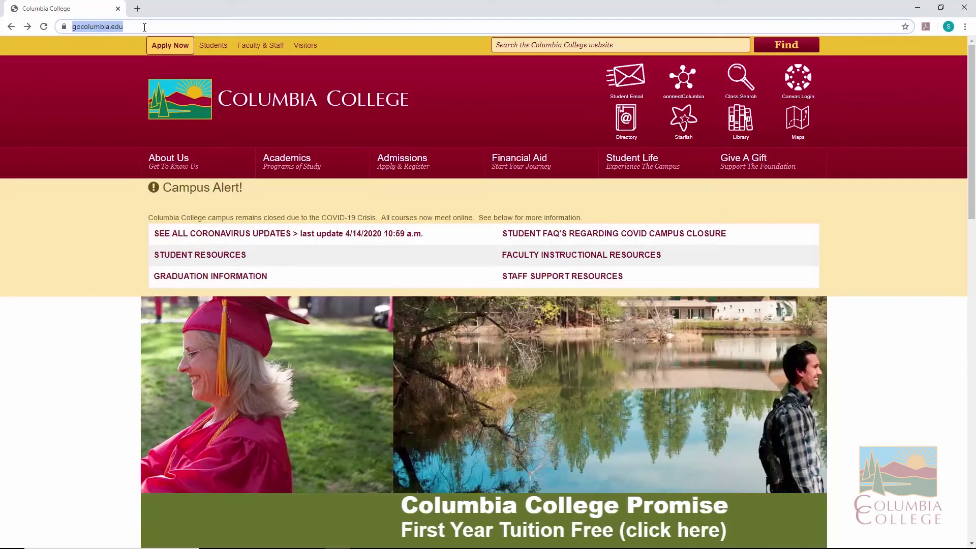
click(144, 27)
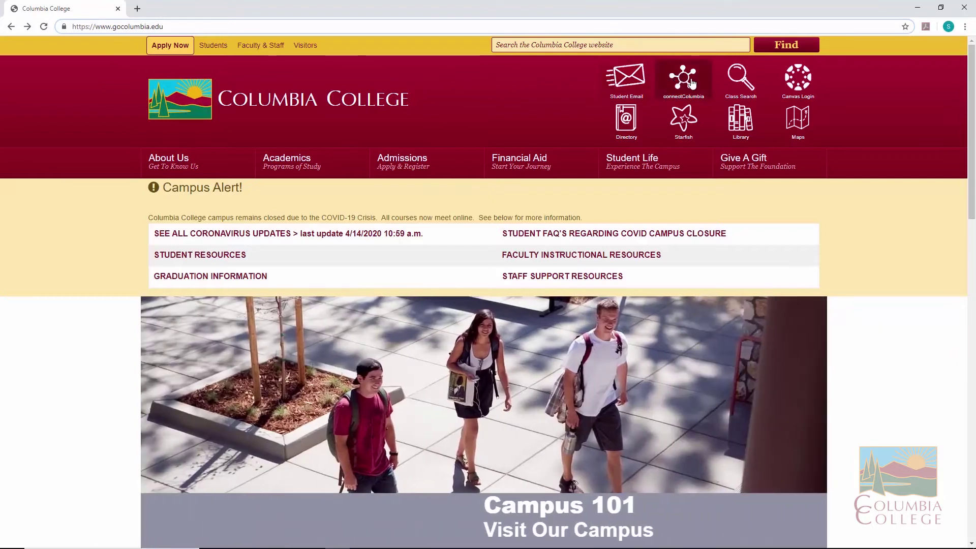
Step: Open connectColumbia's Log In page and sign in with the saved user ID and password
click(692, 82)
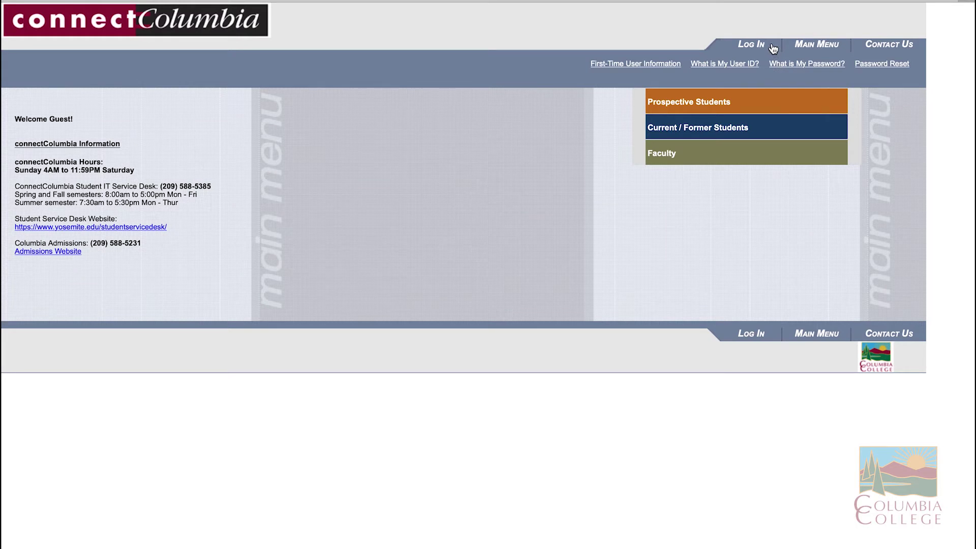
click(772, 49)
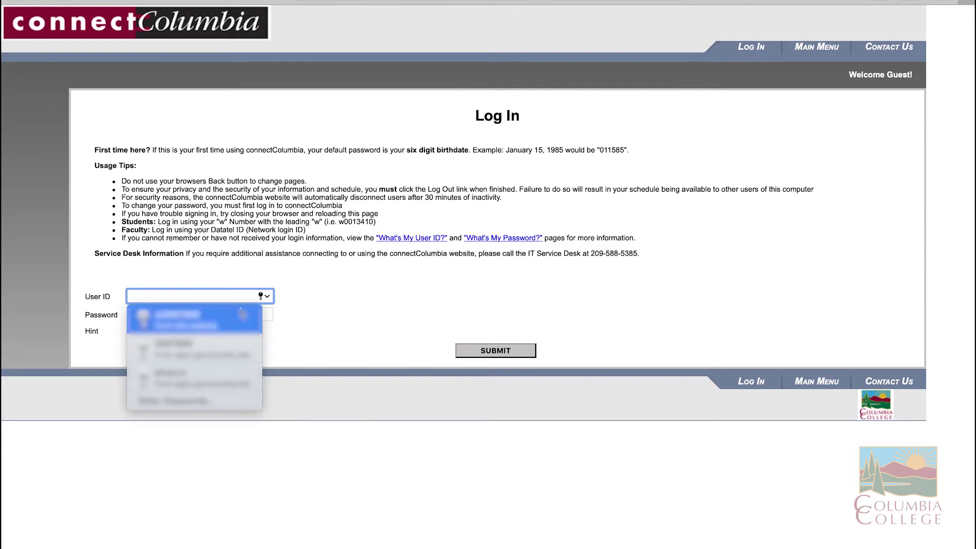
click(243, 313)
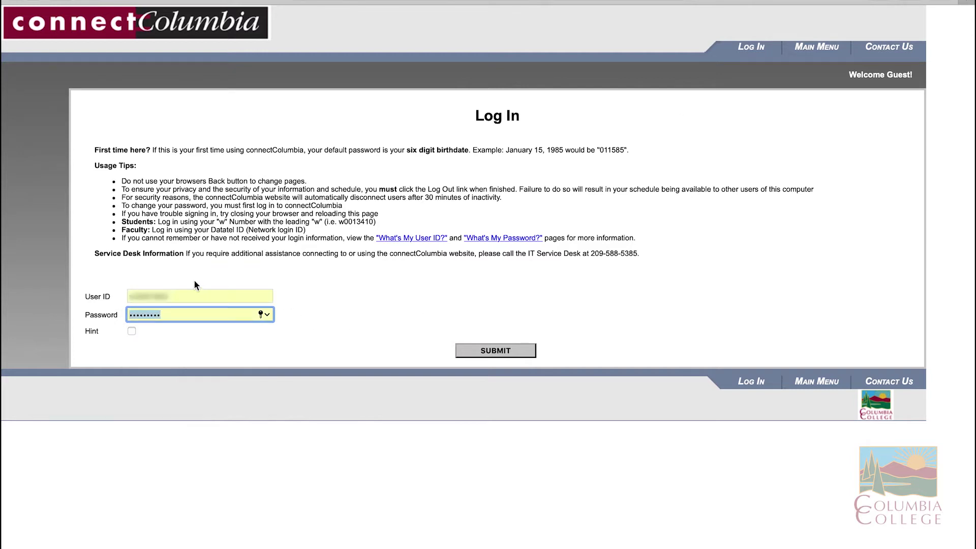
key(Return)
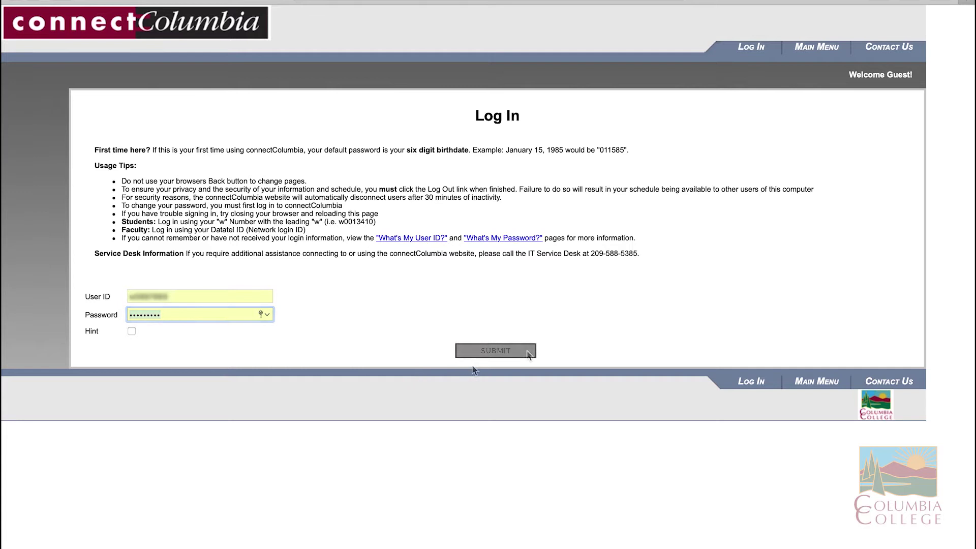
click(527, 353)
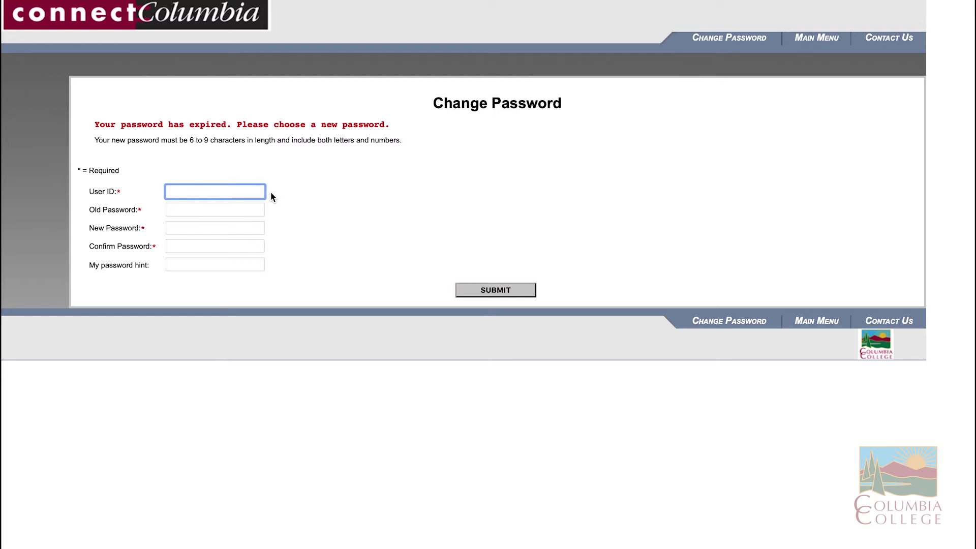
text(username)
Step: Enter the old password, a new password twice, and the hint 'test', then submit
click(235, 212)
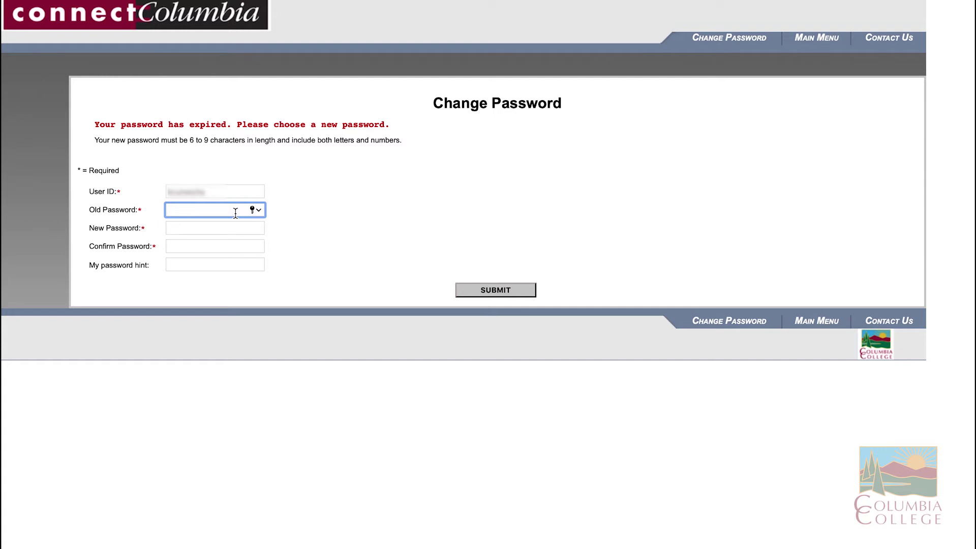
text(******)
click(209, 229)
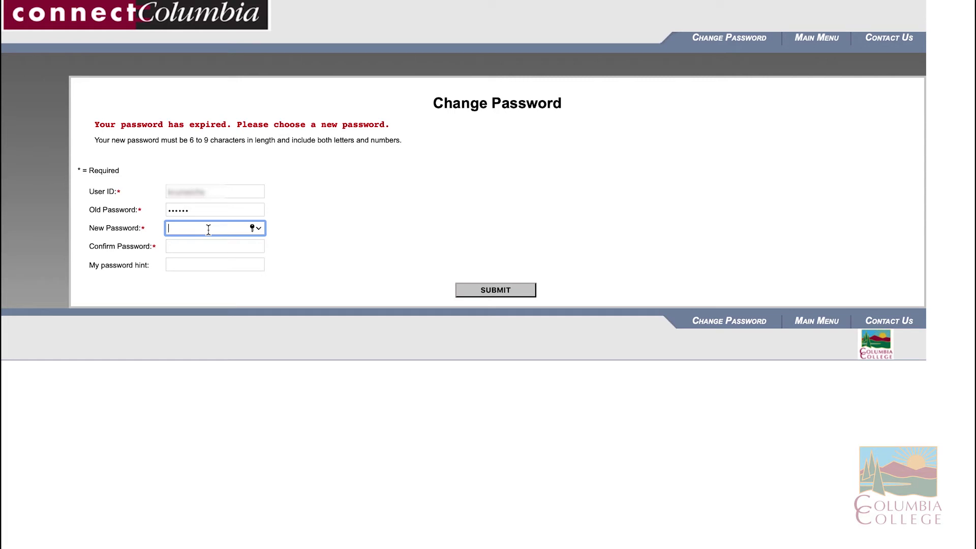
text(*****)
text(**)
click(200, 243)
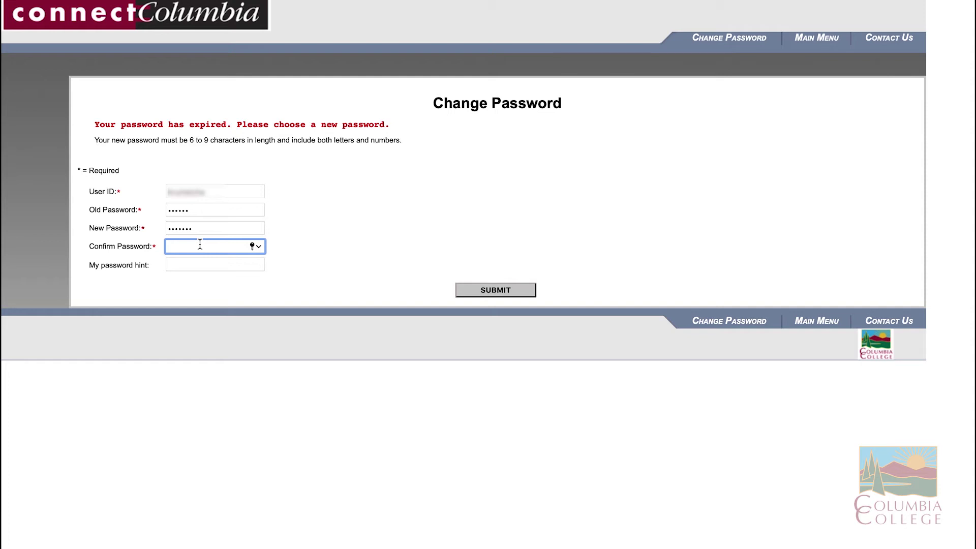
text(*******)
click(179, 264)
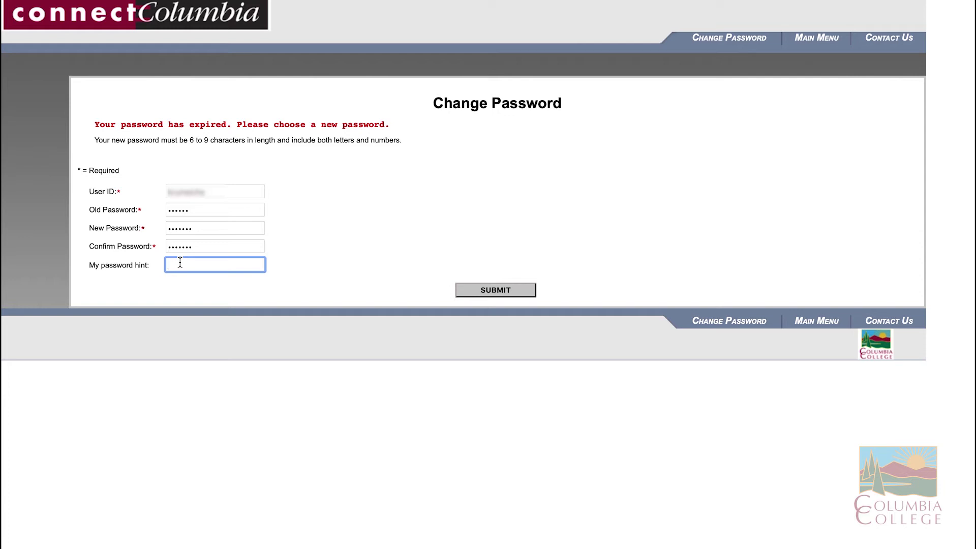
text(test)
click(471, 289)
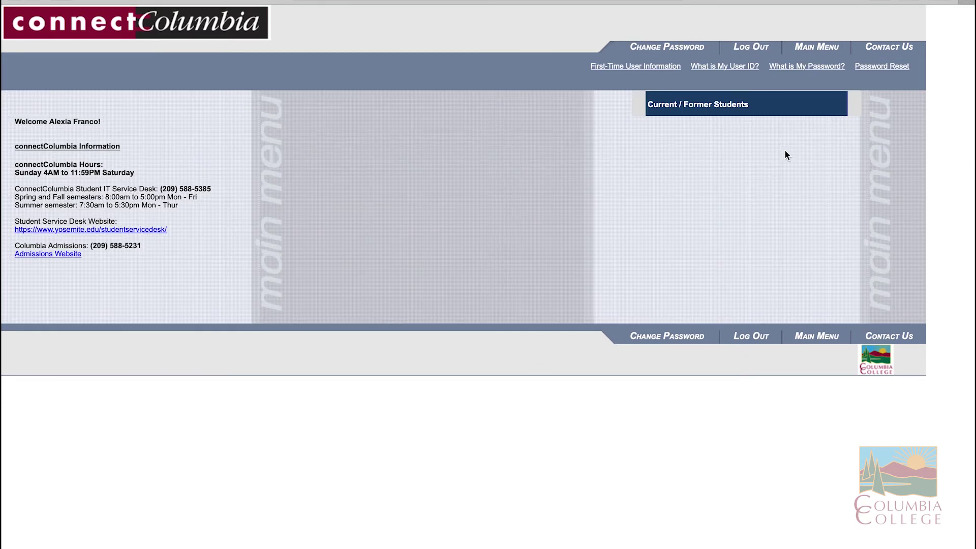
Step: Open the Students Menu and go to class registration
click(780, 114)
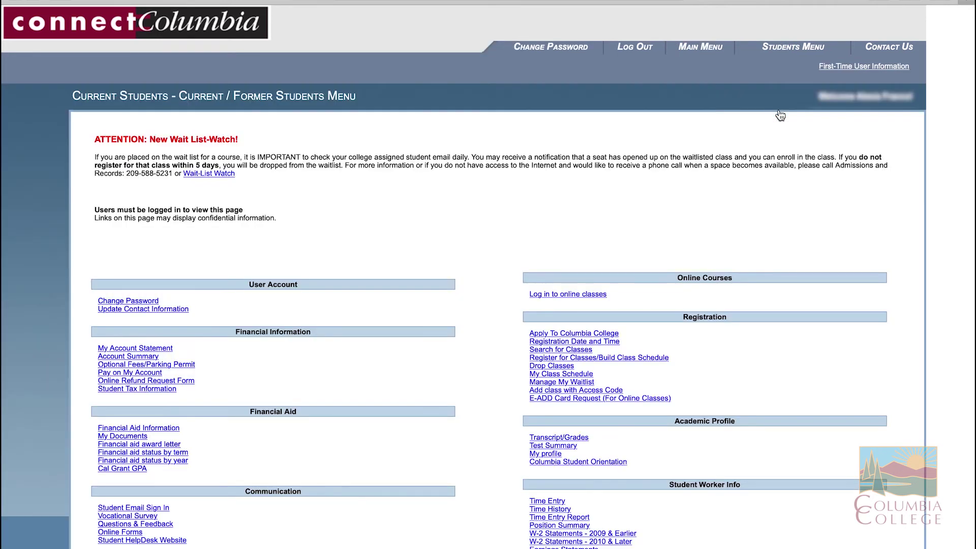
scroll(503, 198, down, 2)
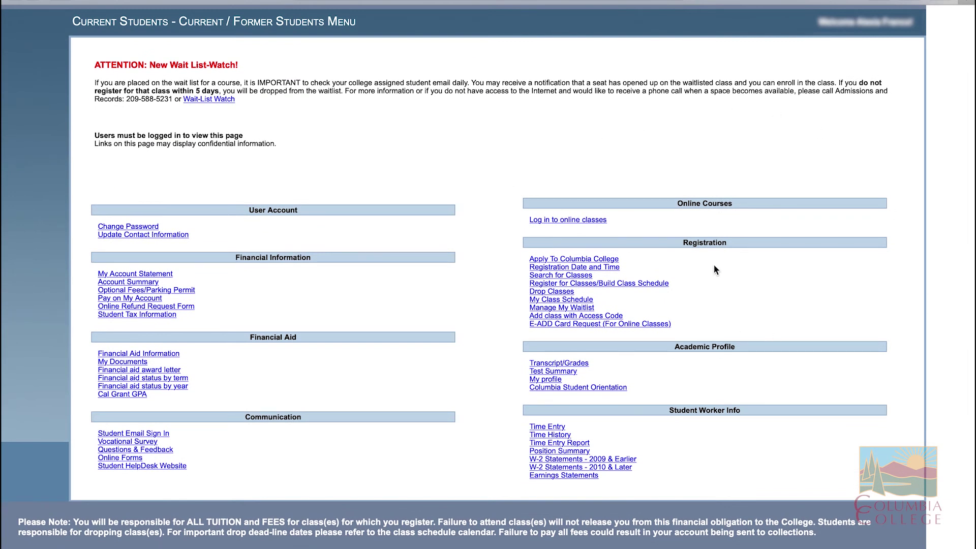
click(654, 283)
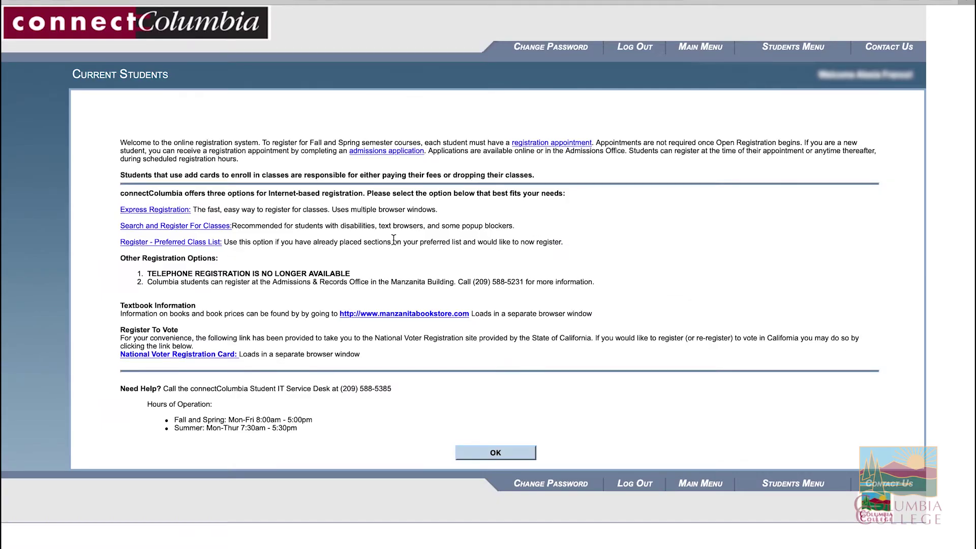
Step: Choose Express Registration and acknowledge the personal information notice
click(129, 212)
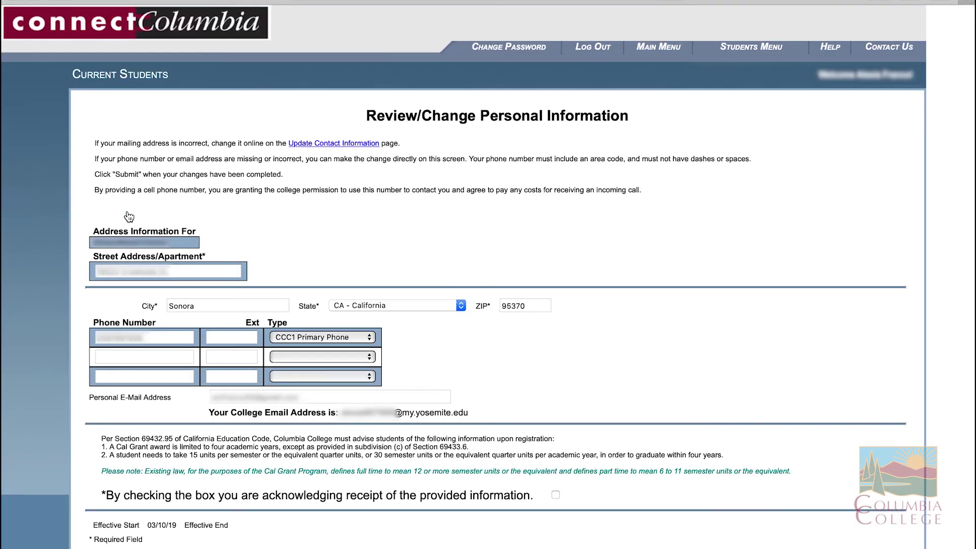
scroll(694, 295, down, 3)
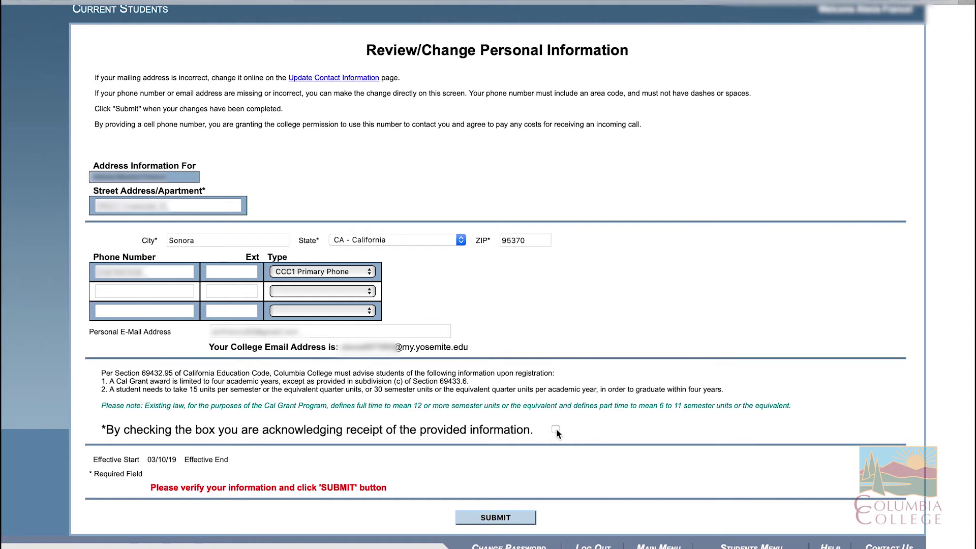
click(556, 429)
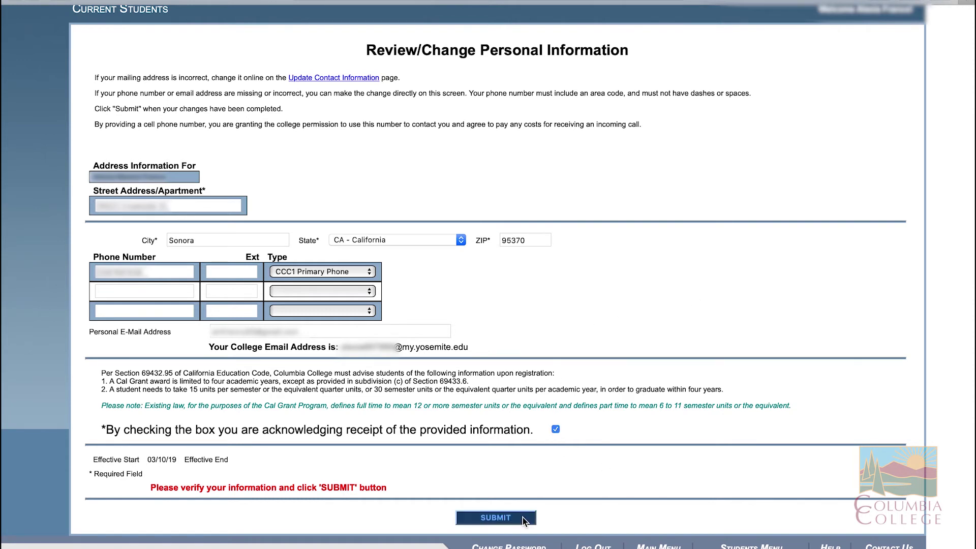
click(523, 517)
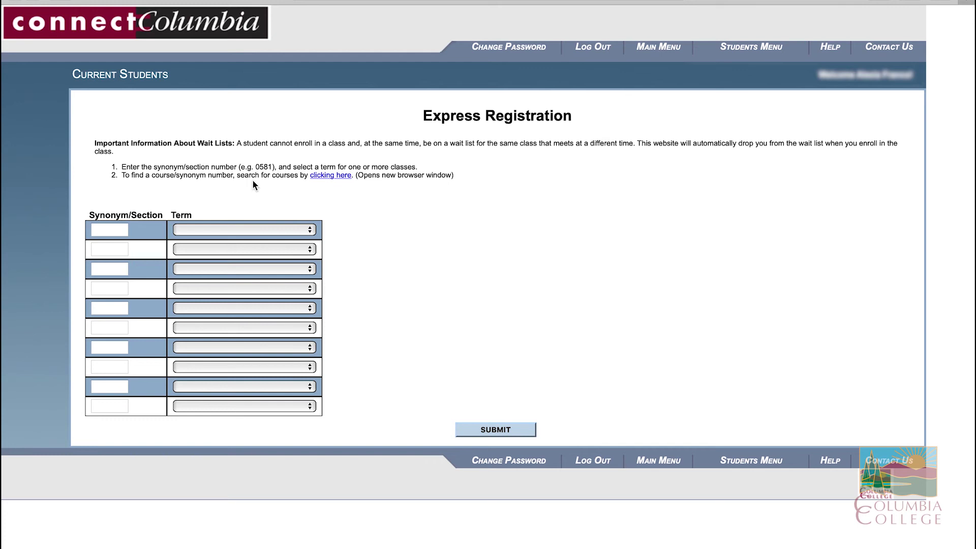
Step: Search Columbia Summer 2020 classes in the ART: CC Art subject
click(330, 175)
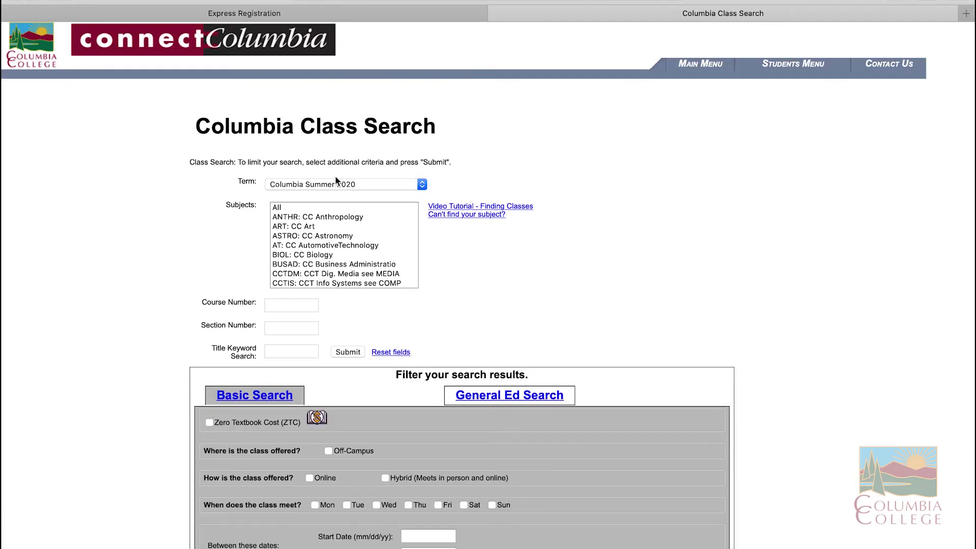
click(383, 185)
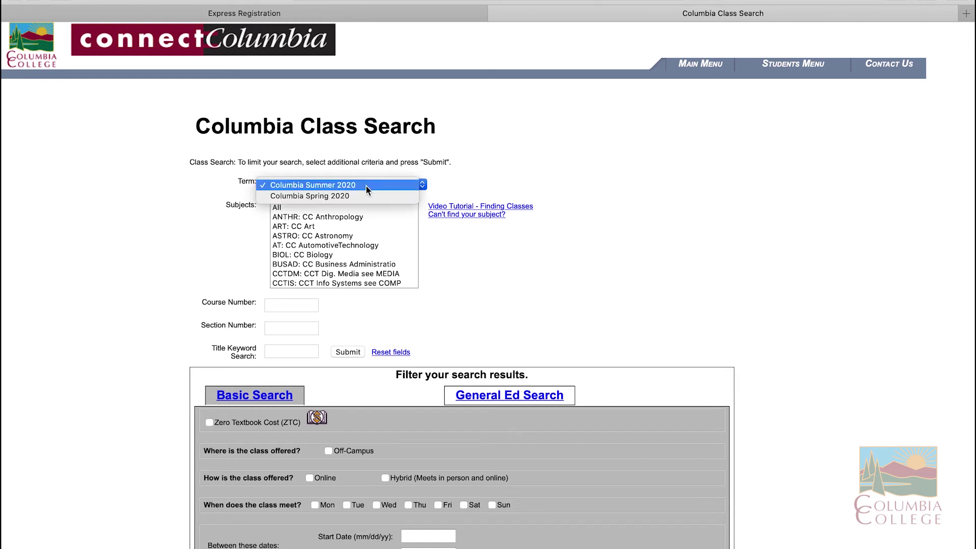
click(366, 185)
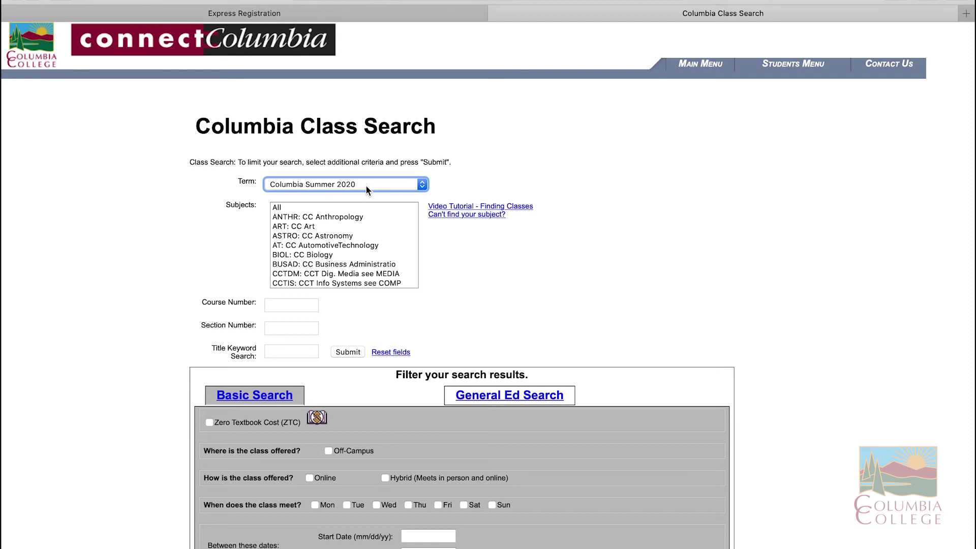
click(319, 226)
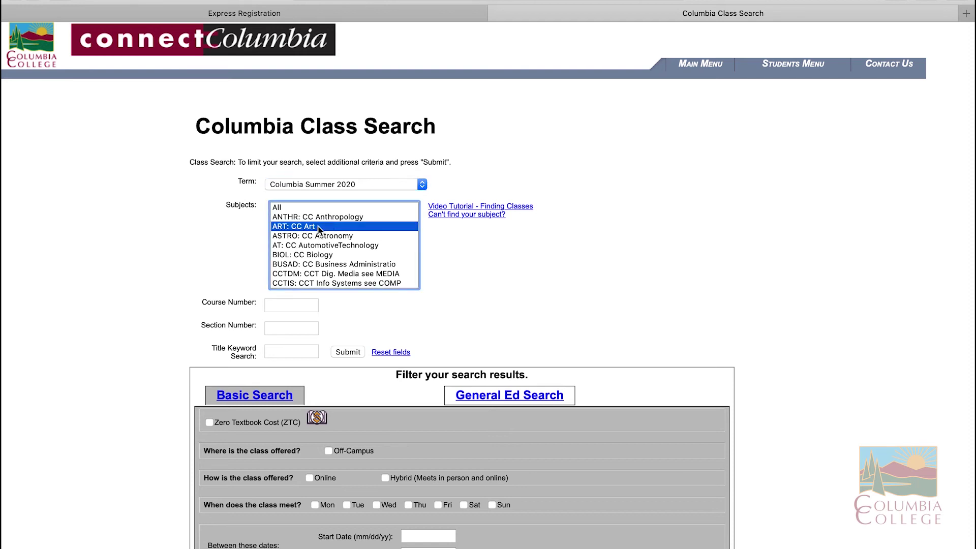
click(347, 351)
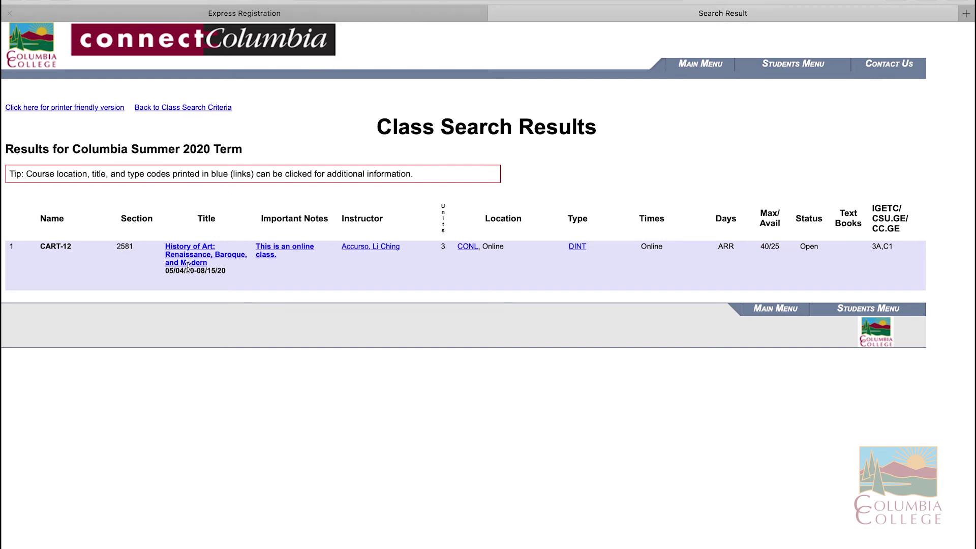
Step: Copy section number 2581 from the CART-12 History of Art listing
drag(135, 246, 114, 245)
right_click(128, 247)
click(155, 287)
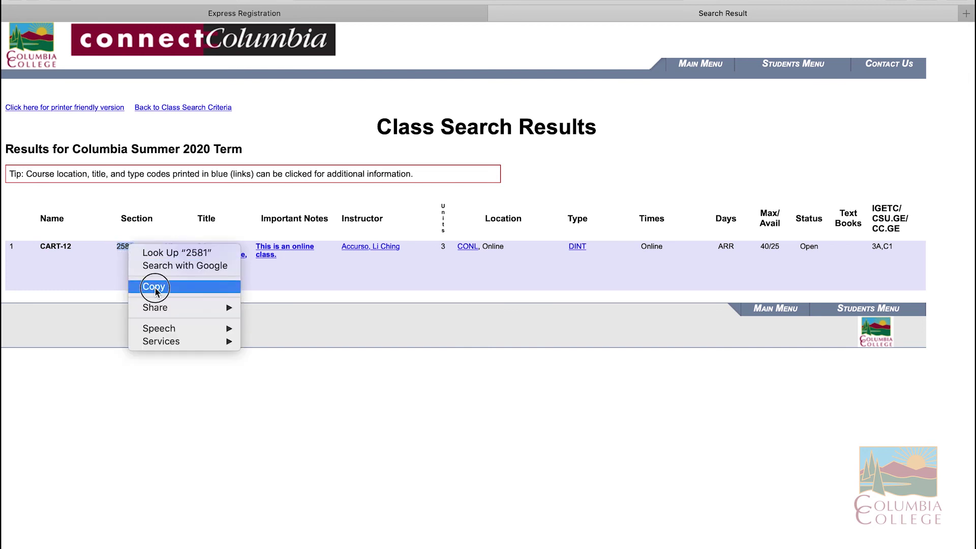
Step: Submit section 2581 with term 2020CSU Columbia Summer 2020 on the Express Registration form
click(304, 13)
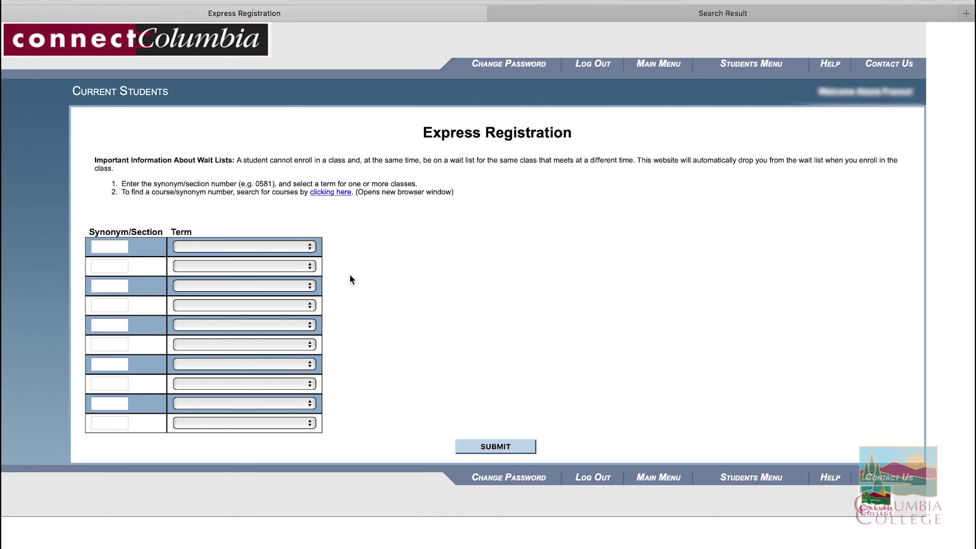
click(111, 247)
right_click(116, 246)
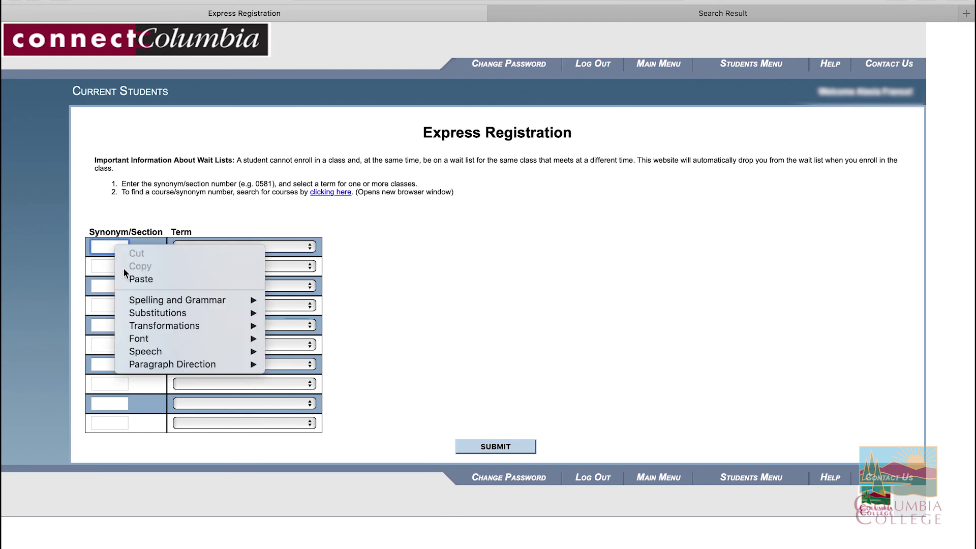
click(134, 279)
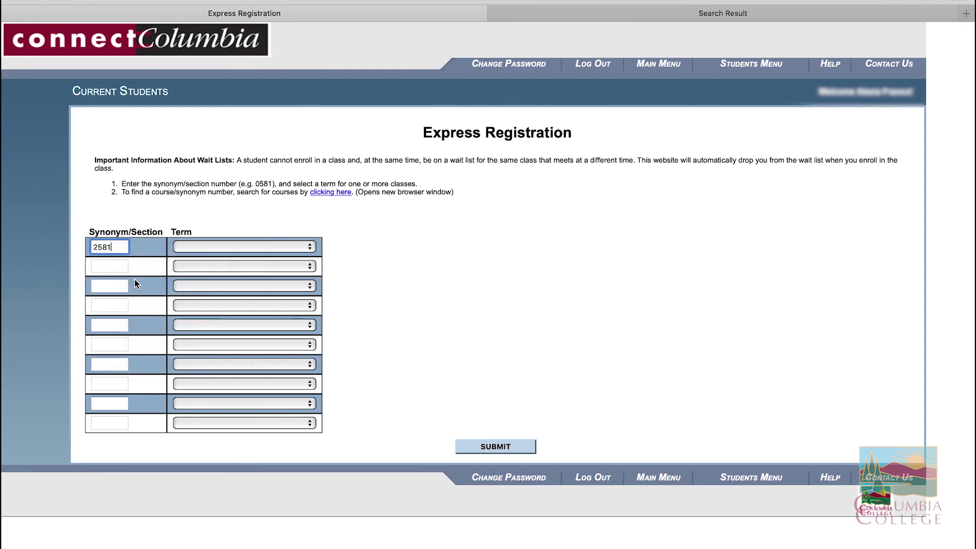
click(229, 252)
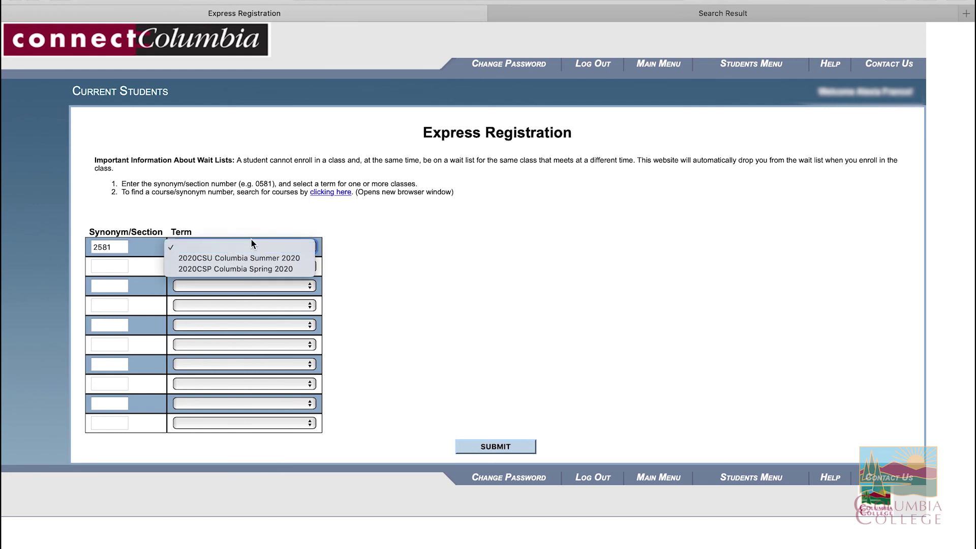
click(304, 259)
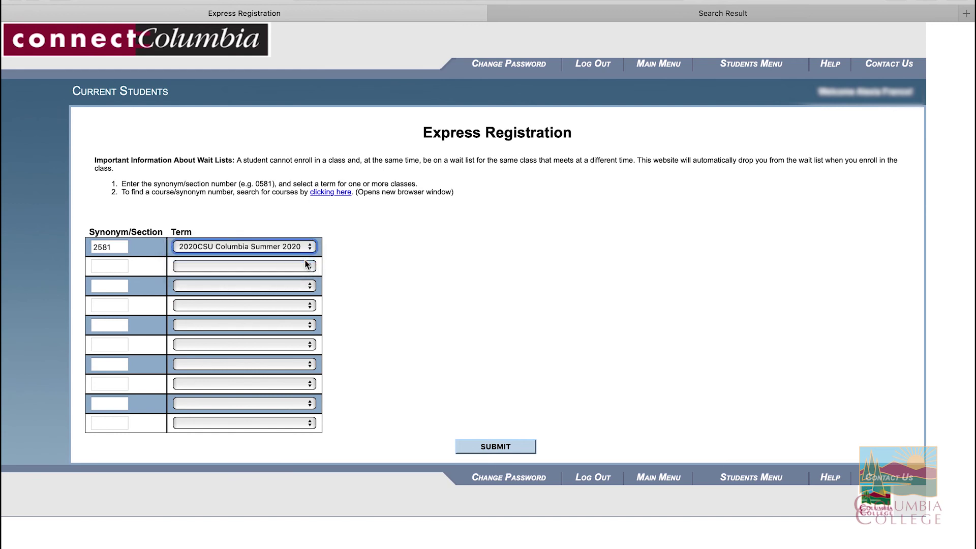
click(521, 449)
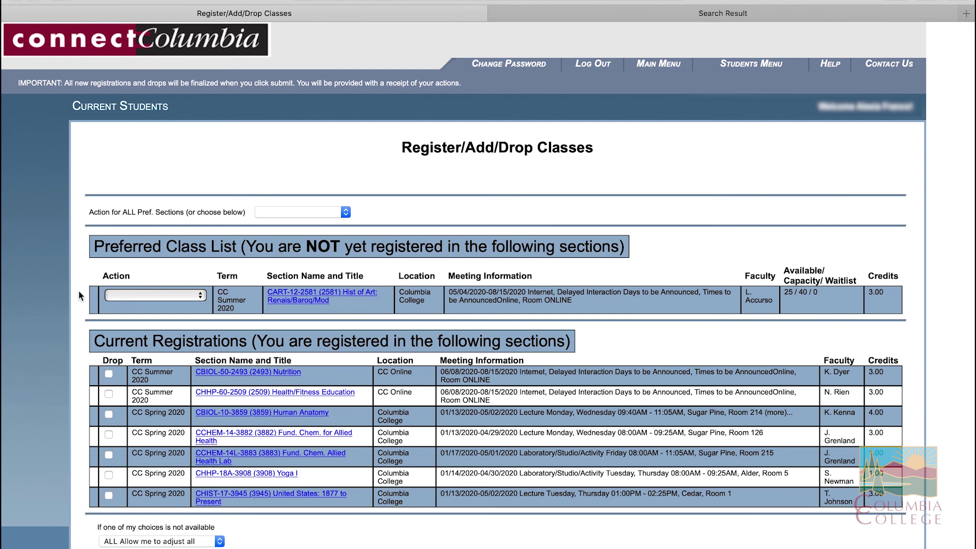
Step: Set the CART-12-2581 action to RG - Register
click(140, 294)
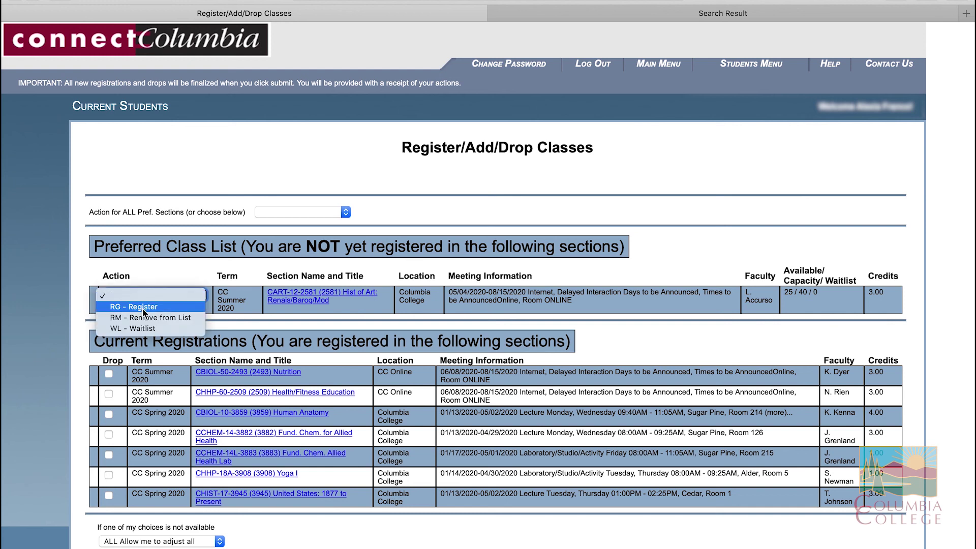
click(143, 308)
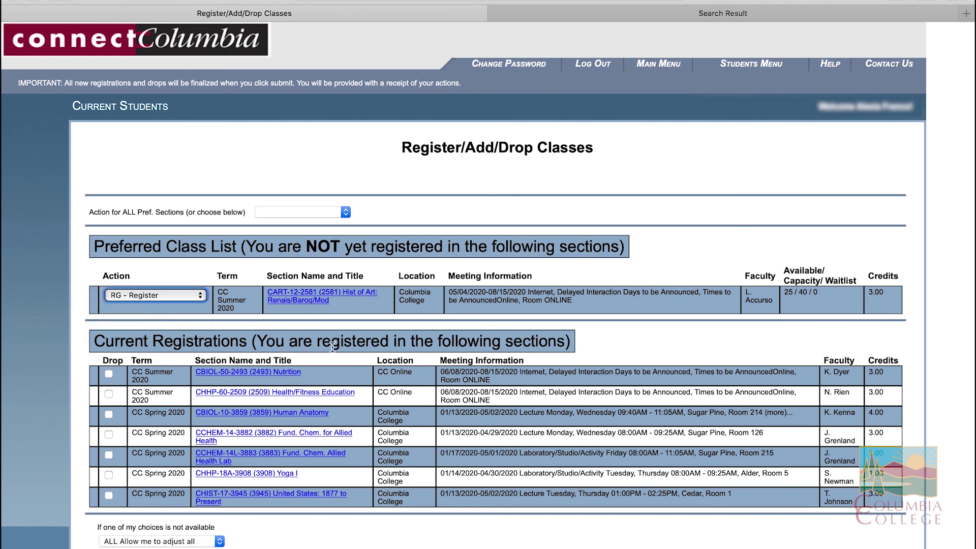